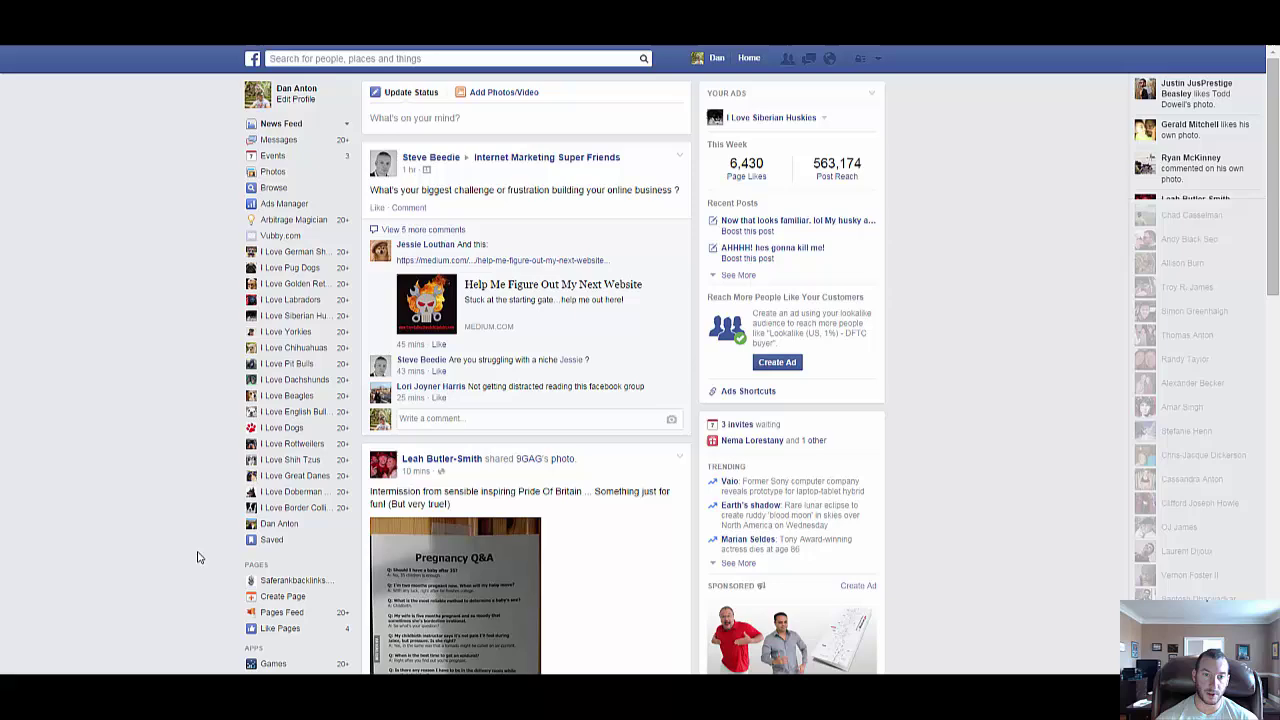
Step: Start creating a Company, Organization or Institution page and set its category to Media/News/Publishing
scroll(198, 550, down, 2)
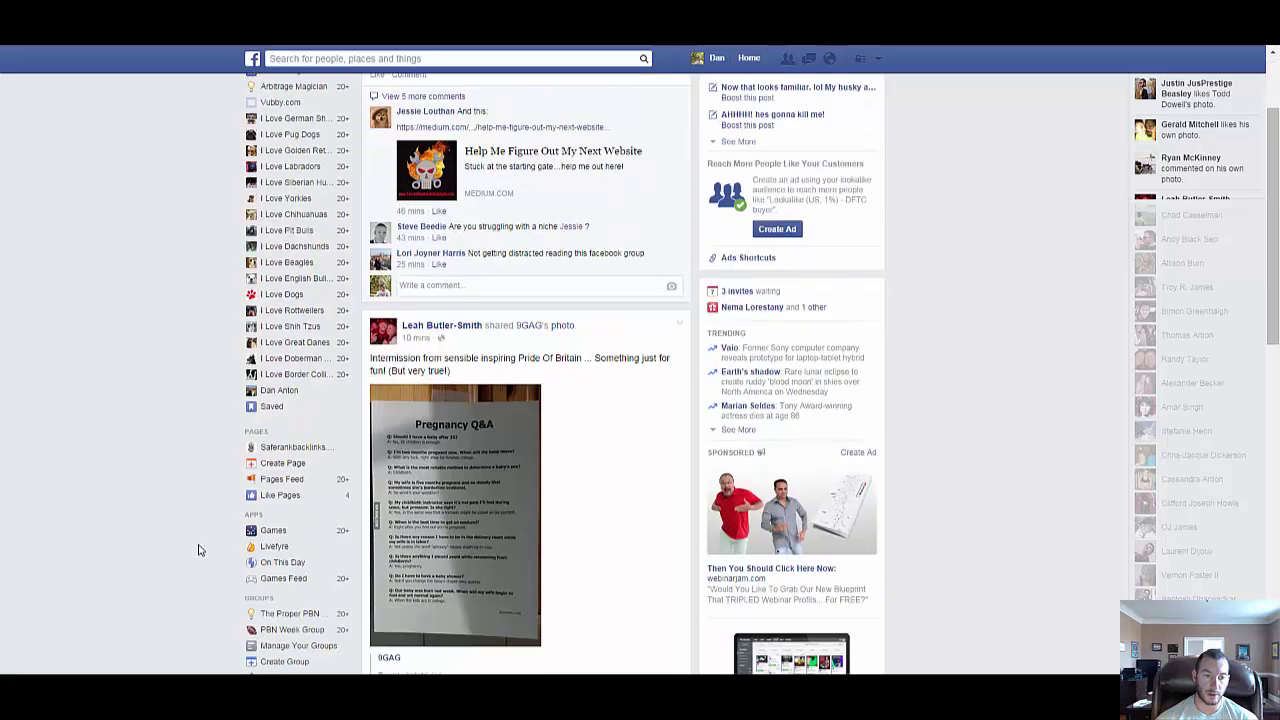
click(285, 465)
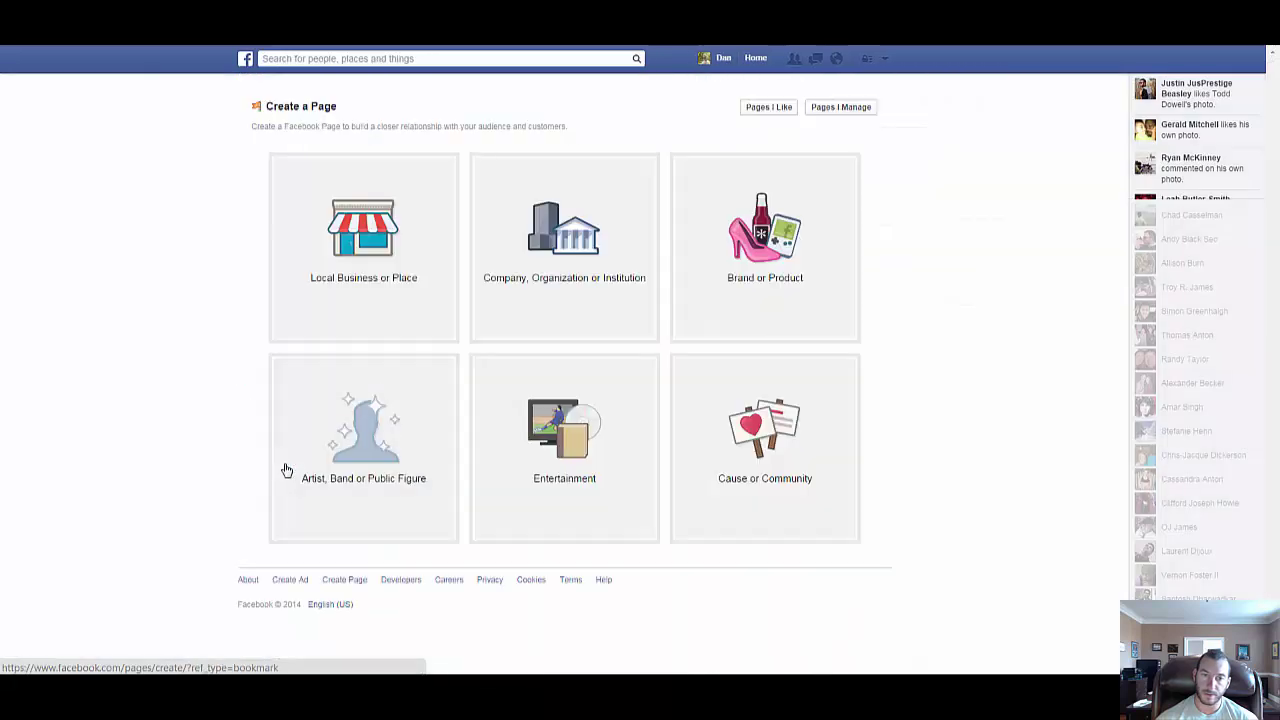
click(557, 230)
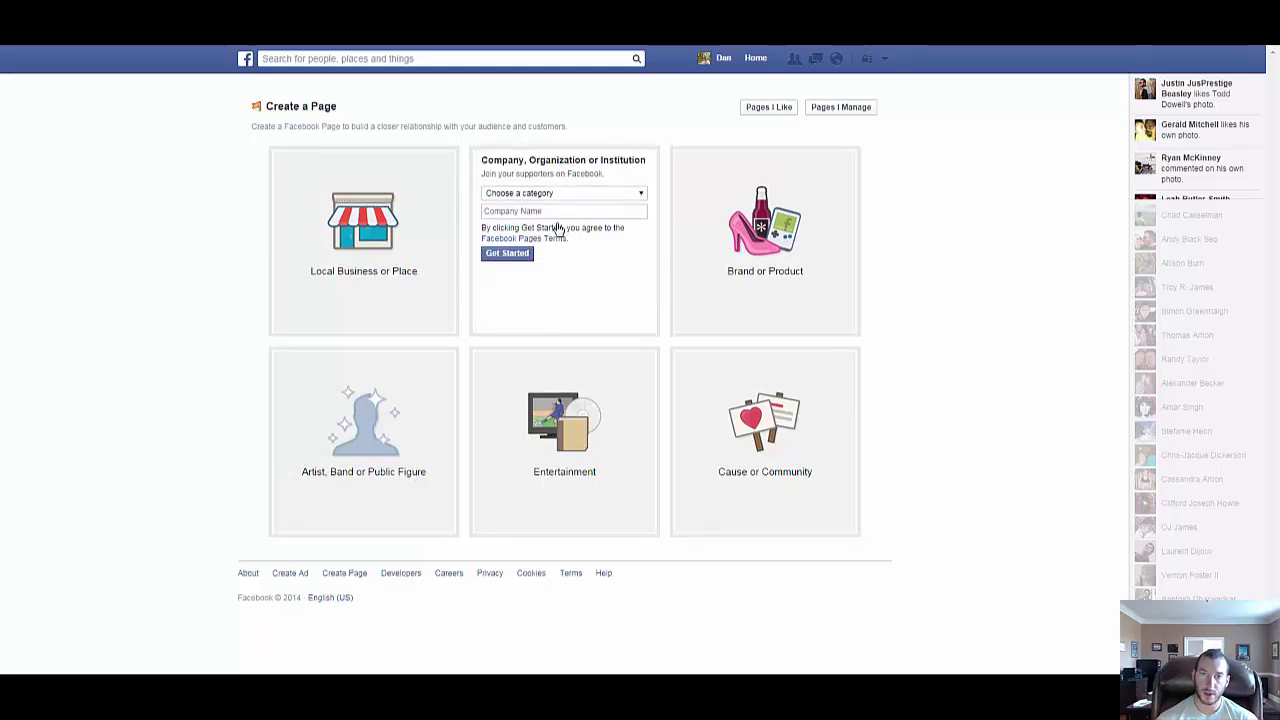
click(570, 194)
scroll(571, 410, down, 5)
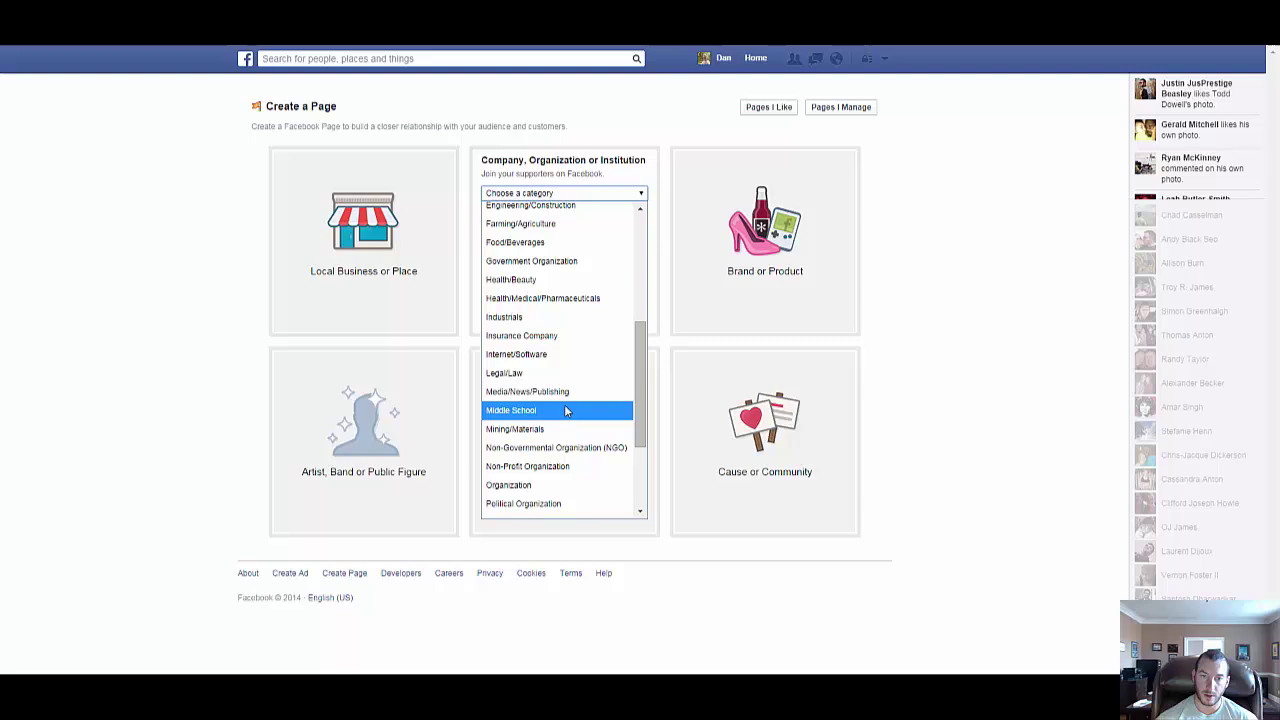
click(553, 392)
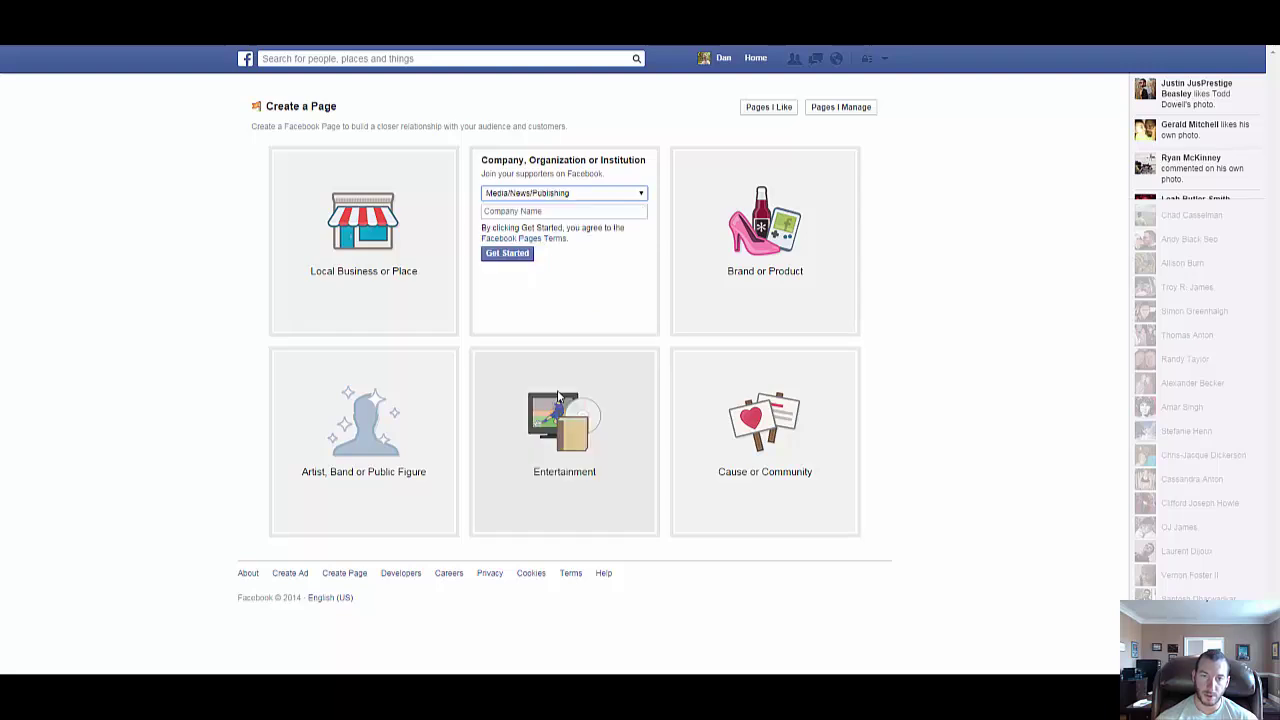
Step: Name the new page "I Love Cats" and proceed to its setup
click(543, 211)
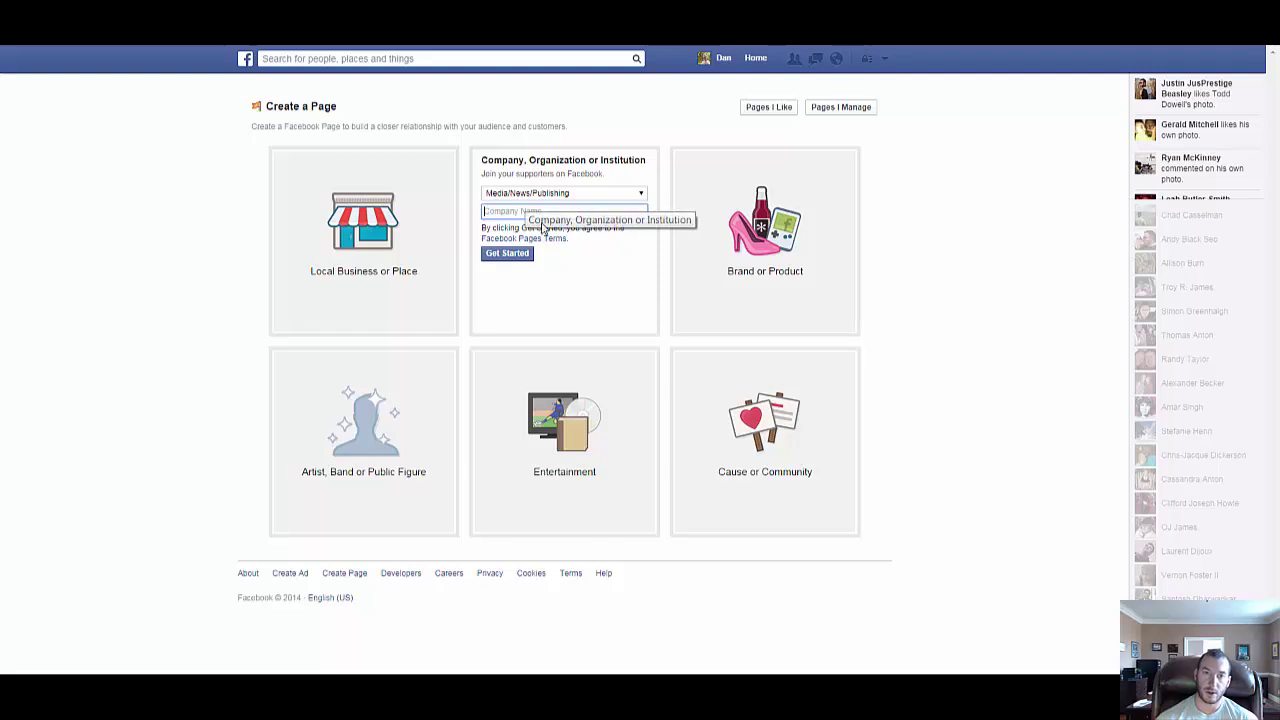
click(501, 212)
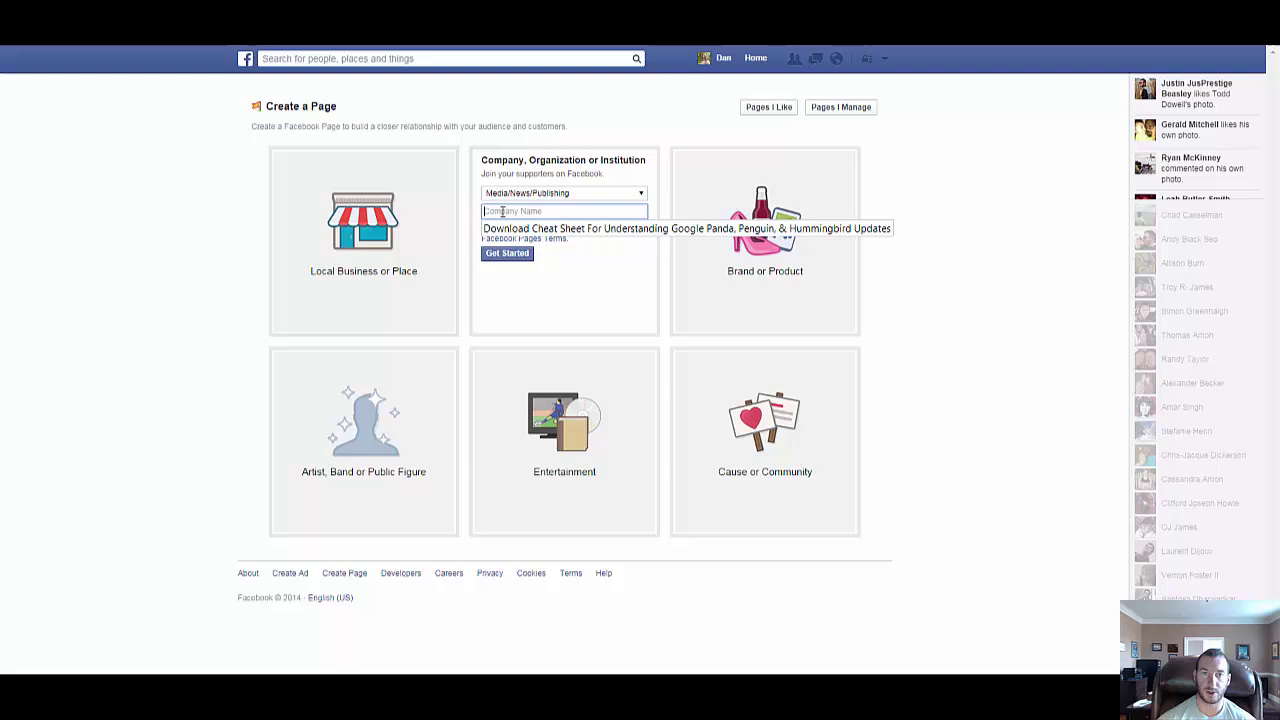
text(I)
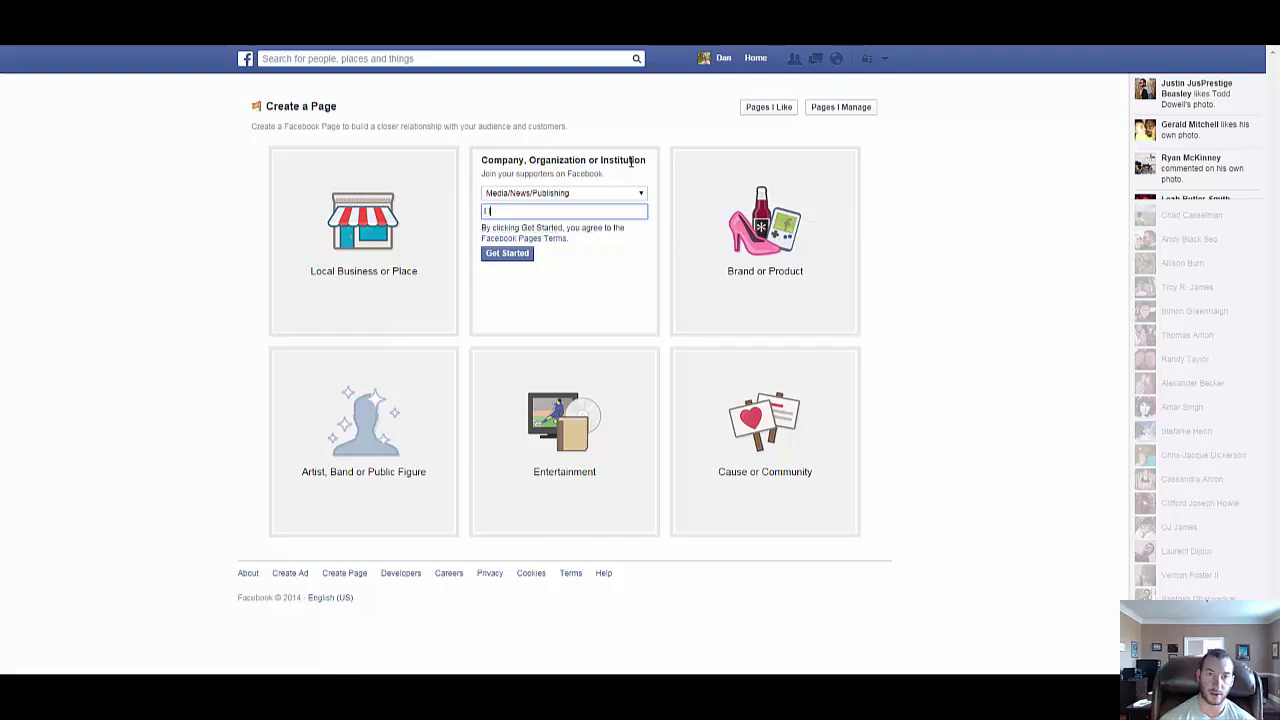
text( Love)
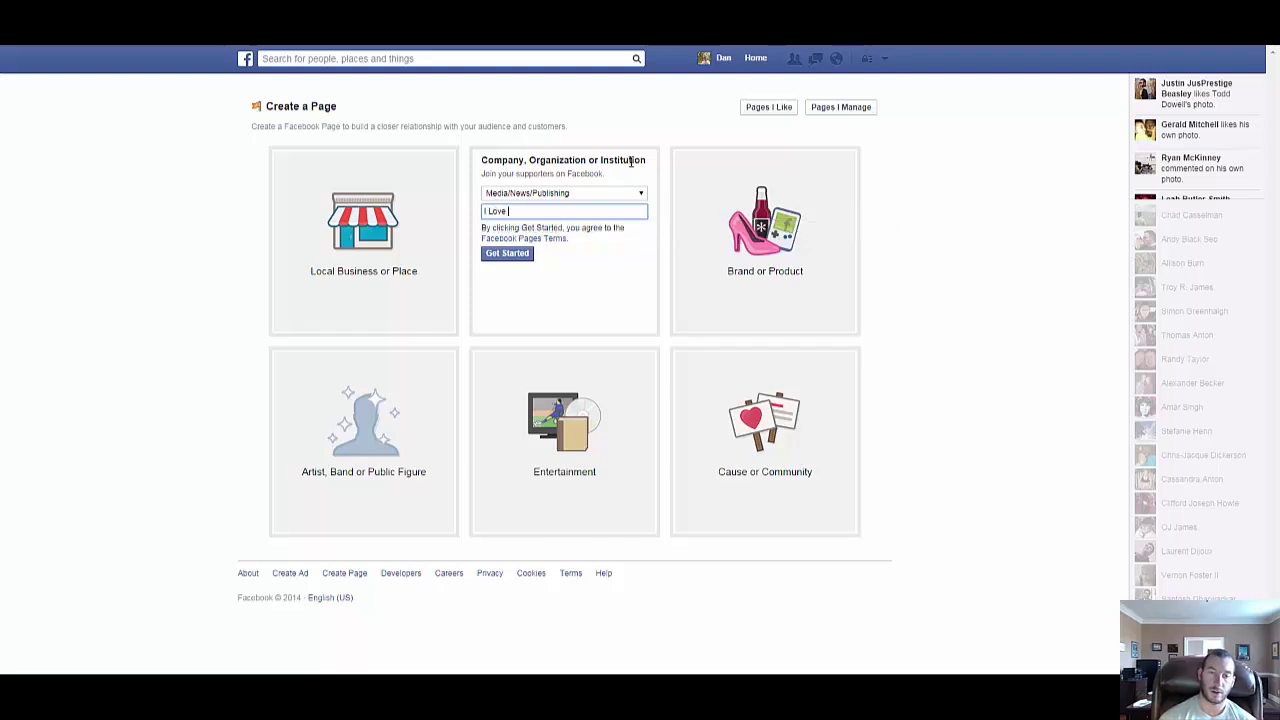
text( Cats)
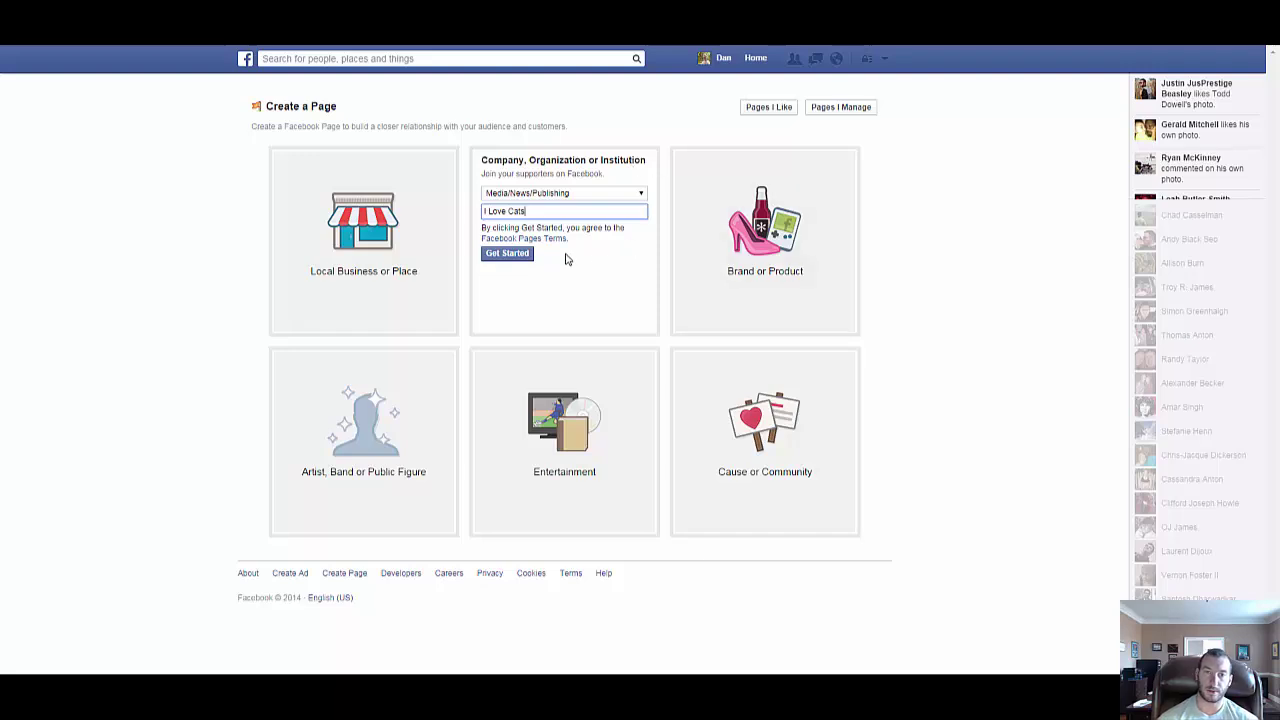
click(509, 254)
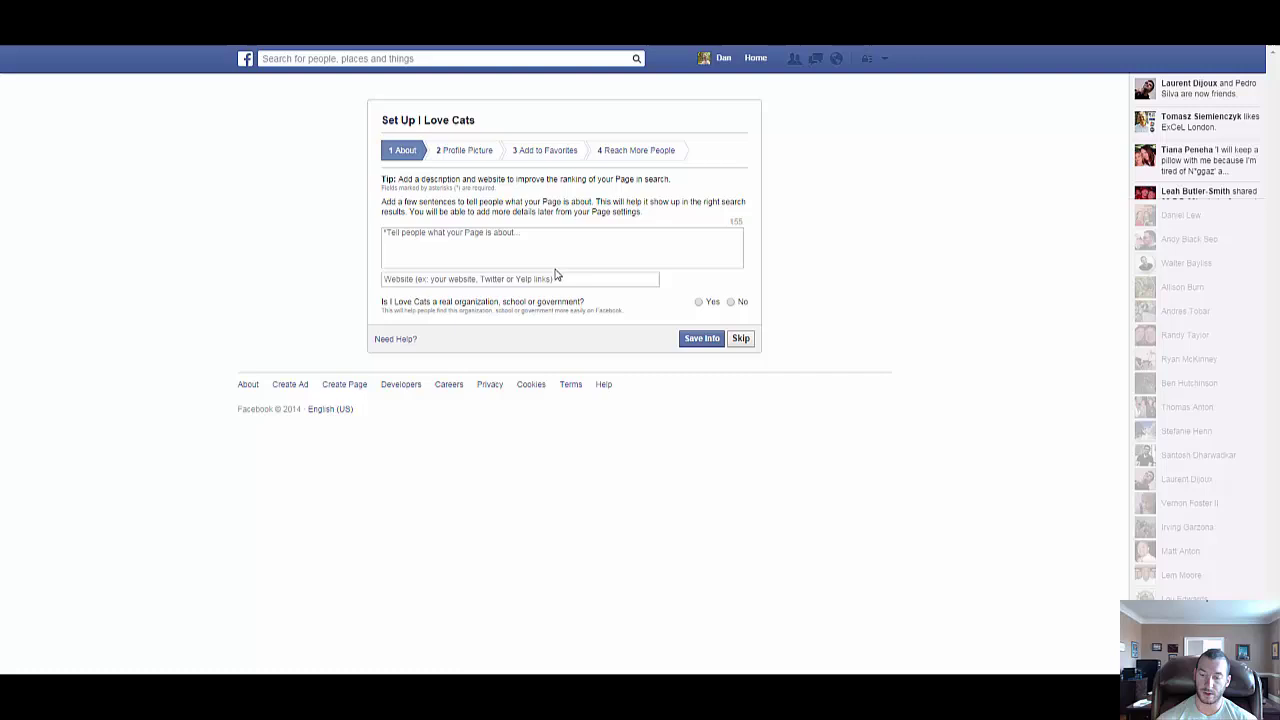
Step: Enter the page description "A Page for People who Love Cats"
click(571, 257)
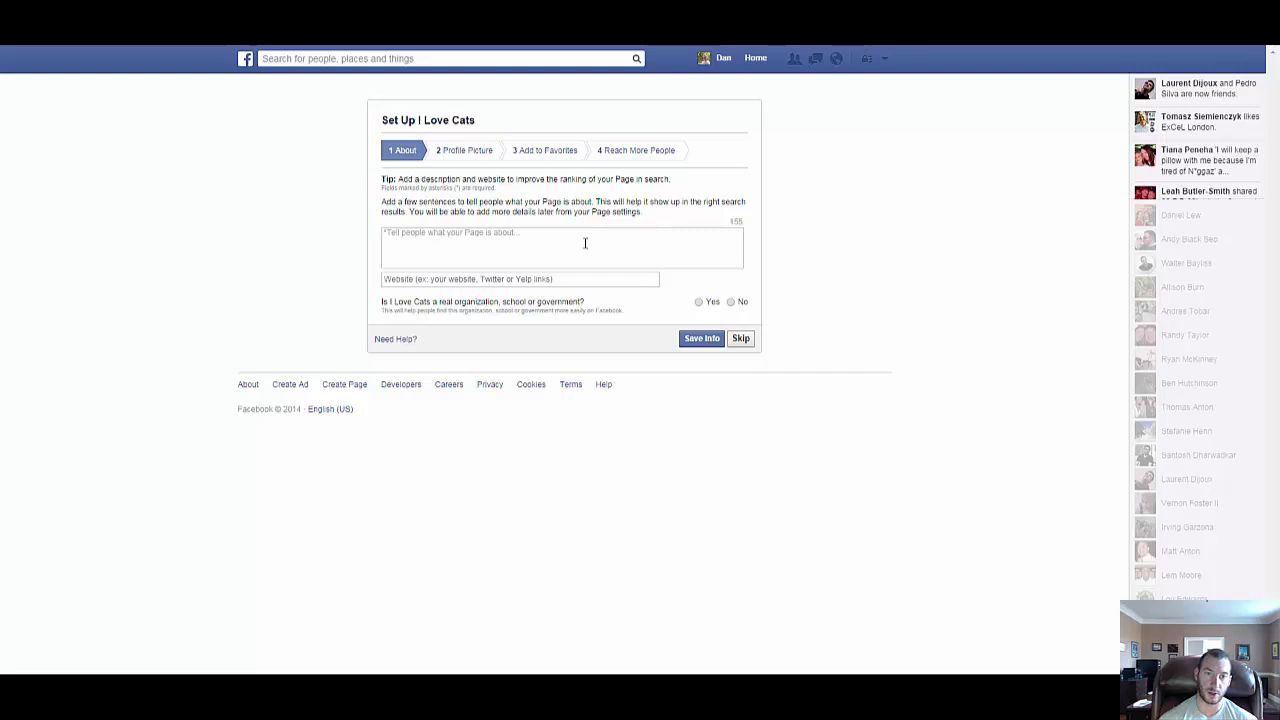
text(A)
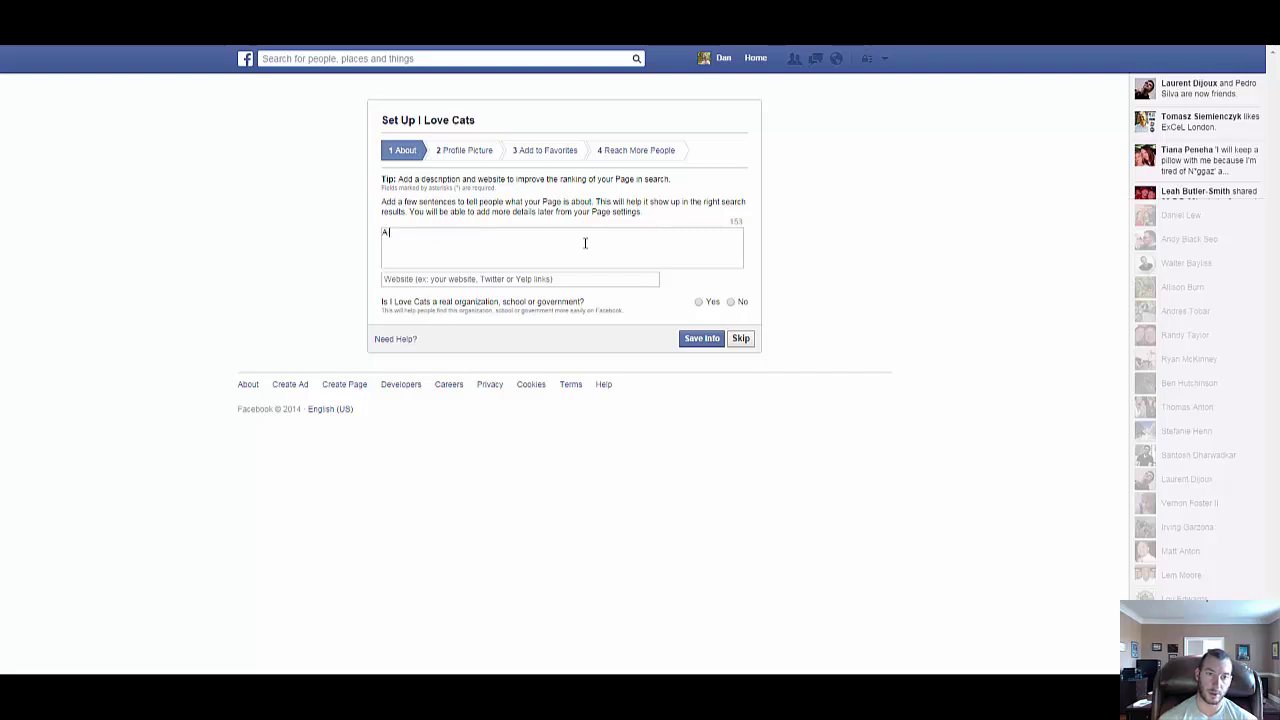
text( Page for People who Love Cats)
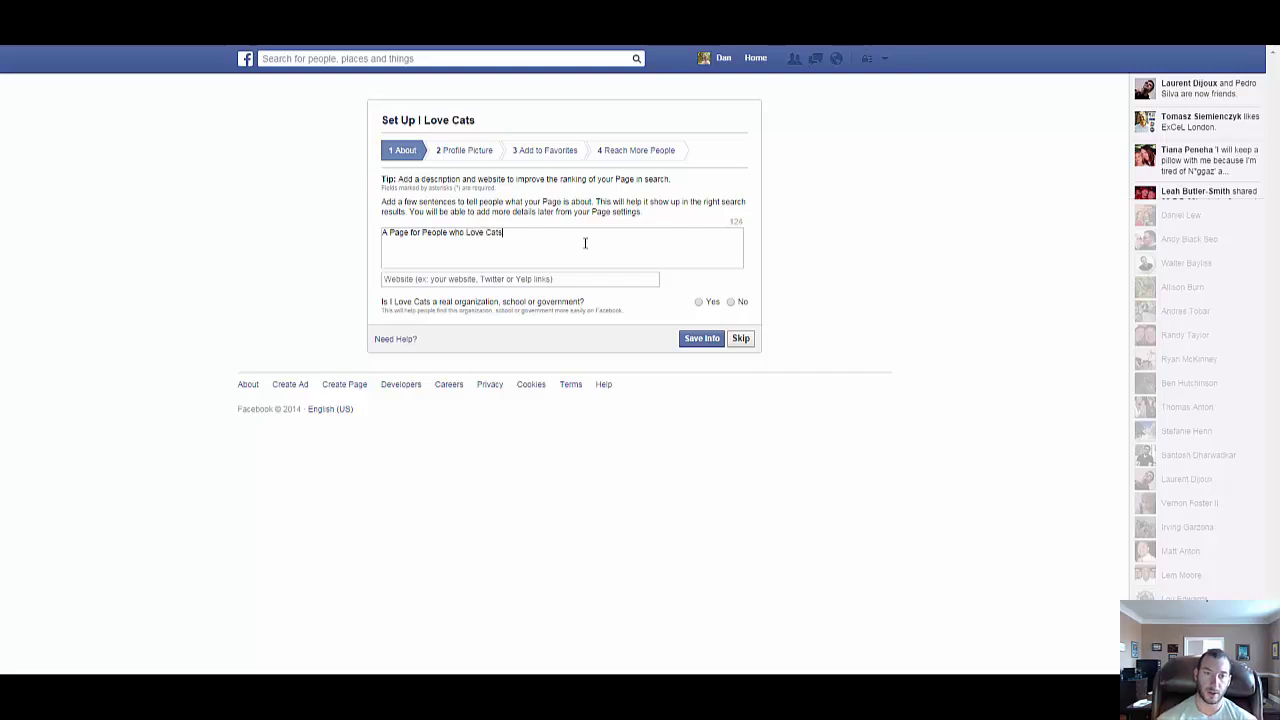
Step: Leave the website empty, answer Yes to both the real organization and official representation questions, and save the page info
click(478, 282)
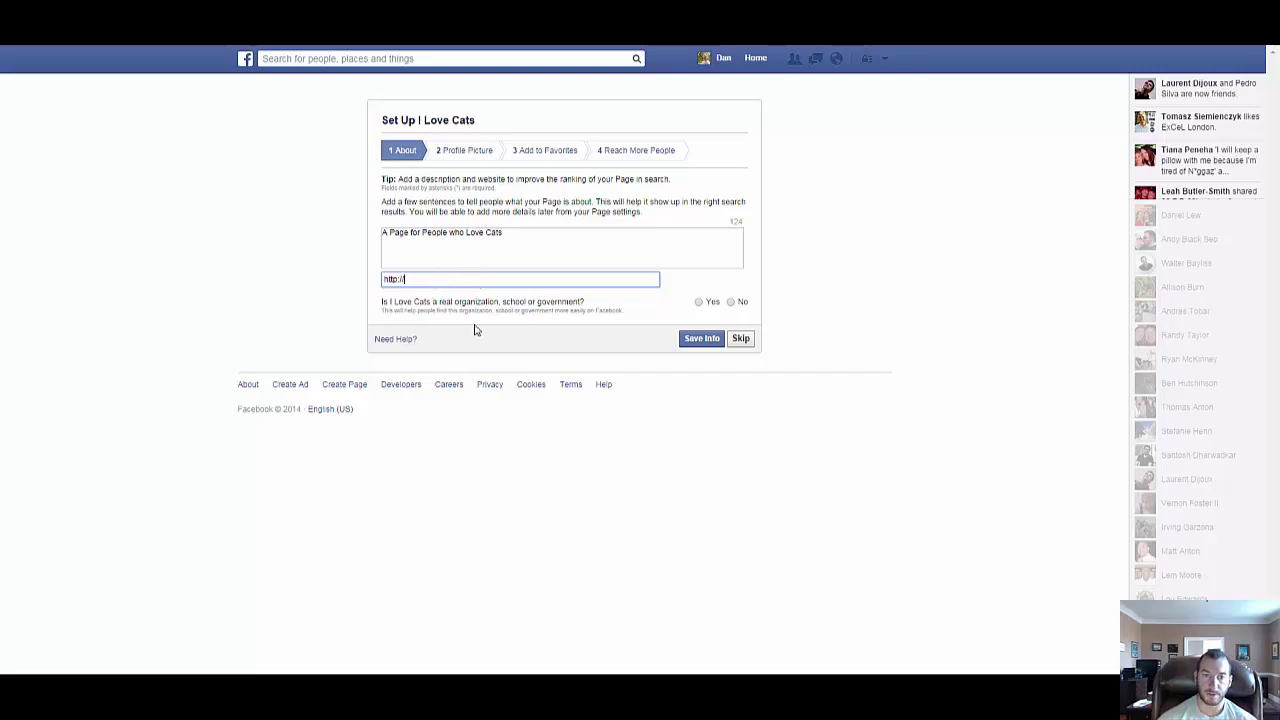
click(699, 301)
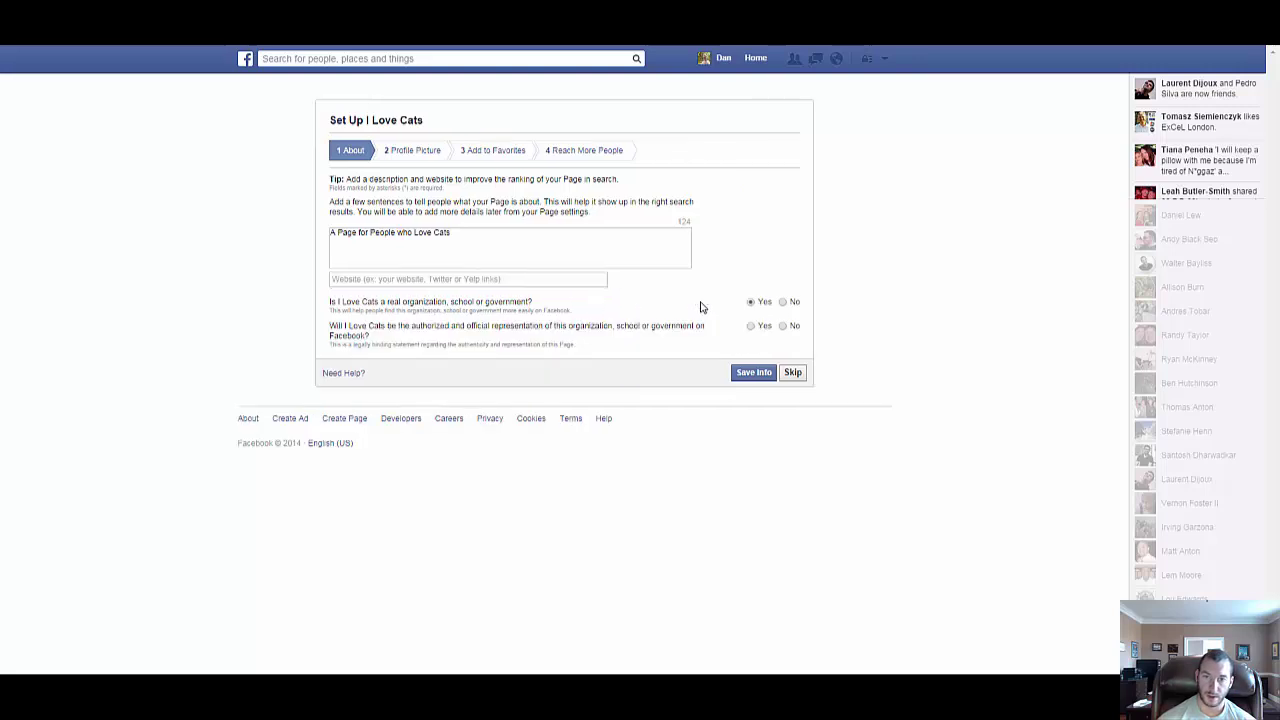
click(750, 325)
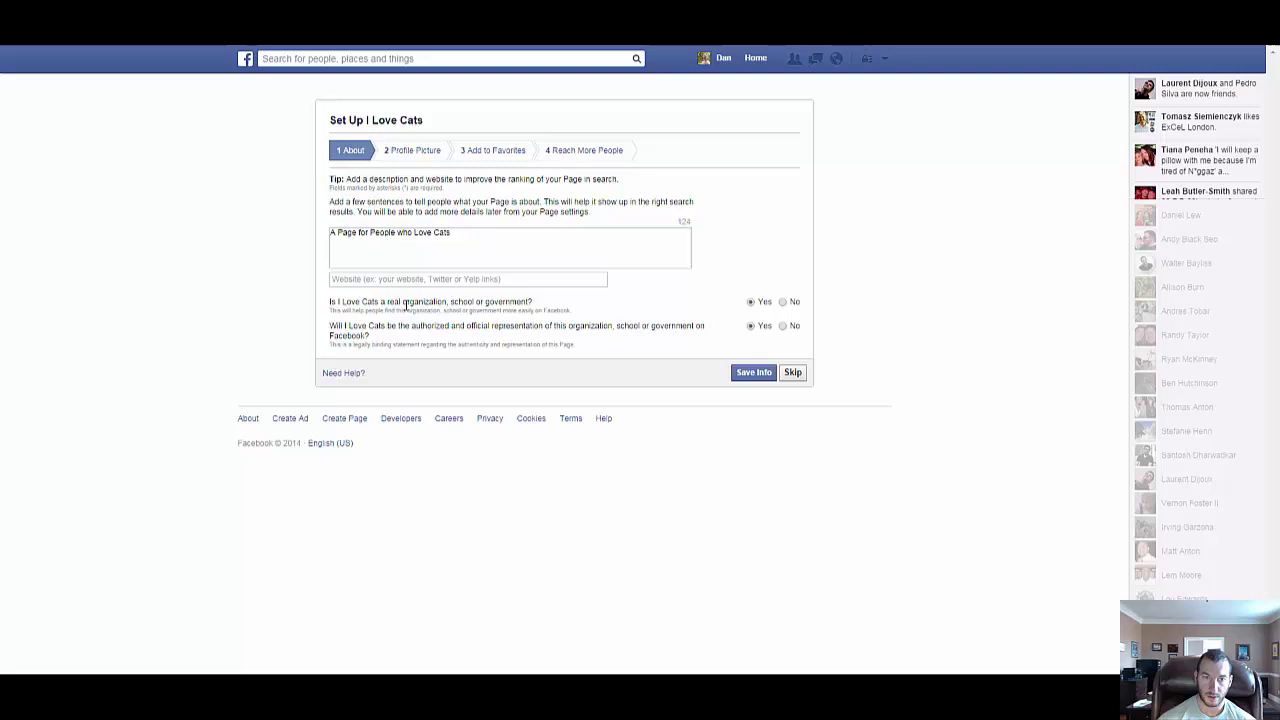
click(754, 373)
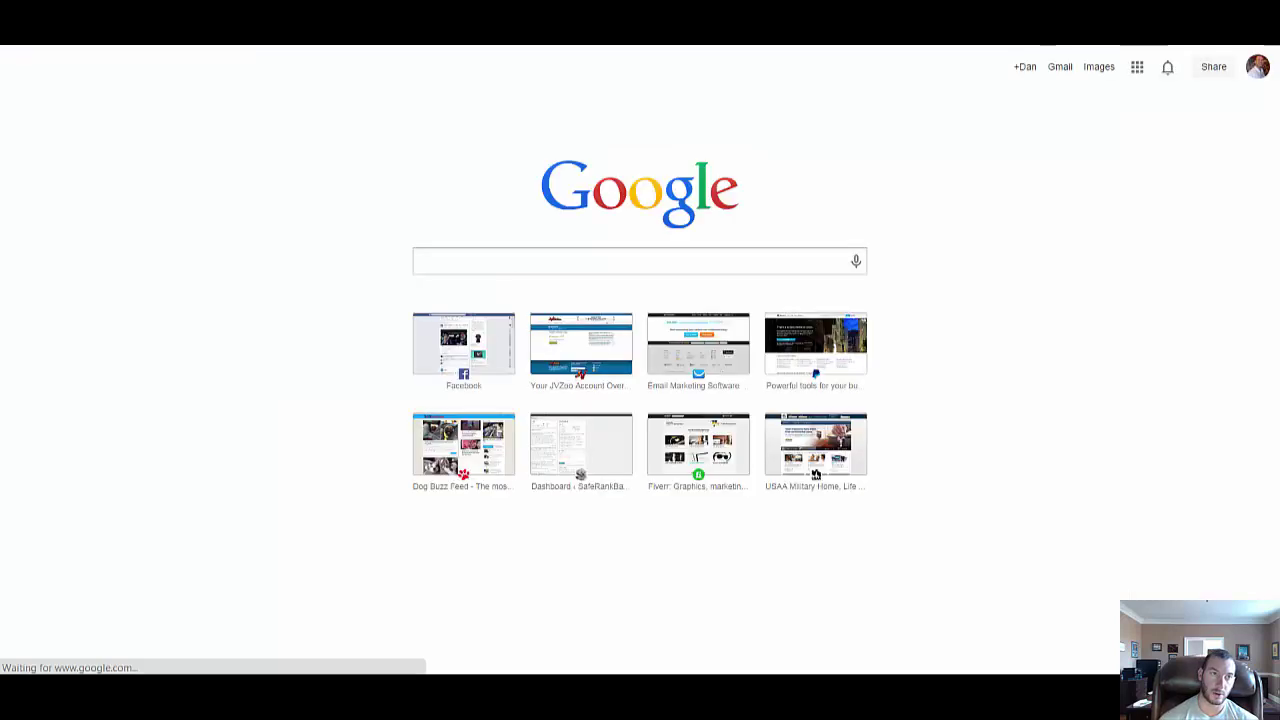
Step: Search Google Images for "google cats" and copy the image URL of the close-up grey and white kitten photo
text(google cats)
key(Return)
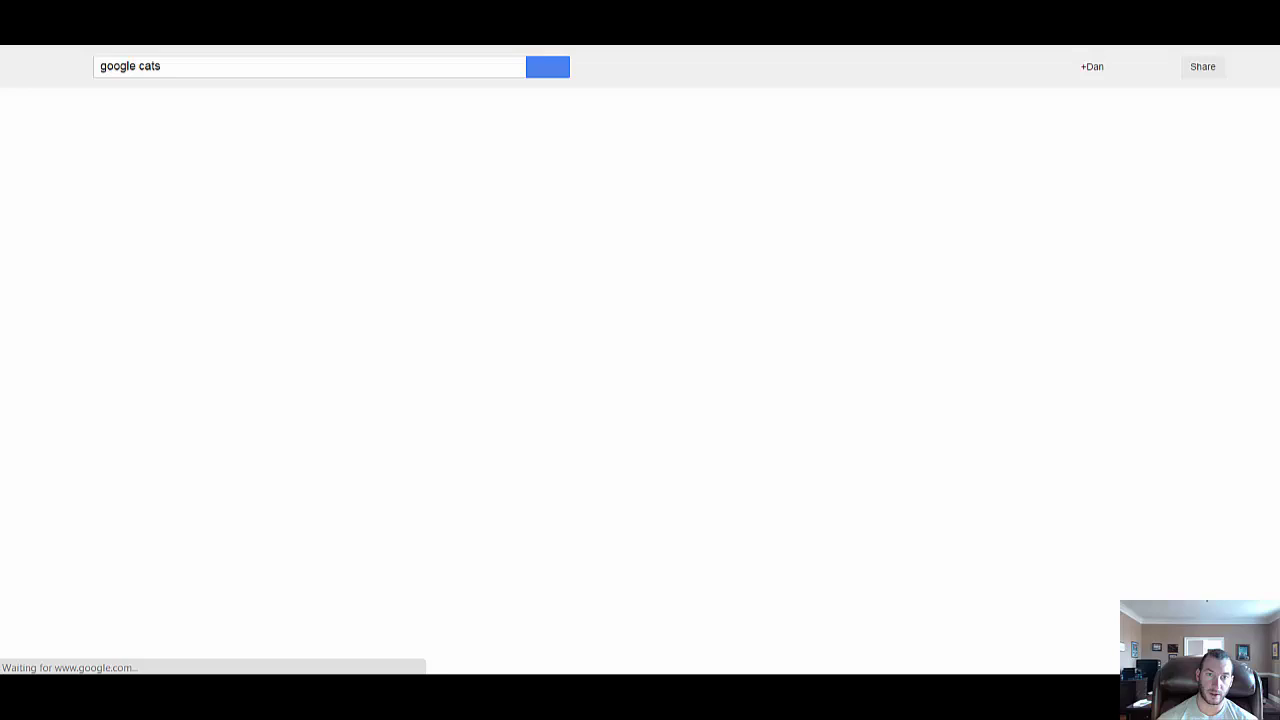
click(166, 115)
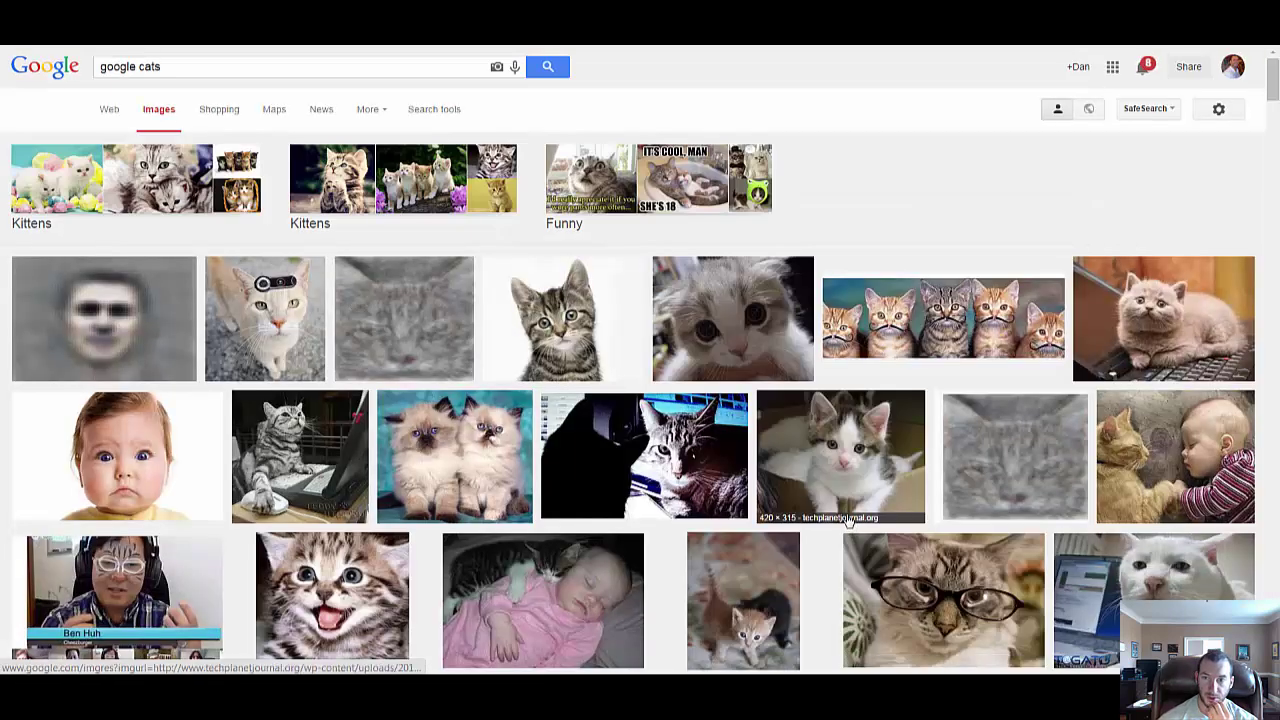
click(745, 318)
right_click(423, 389)
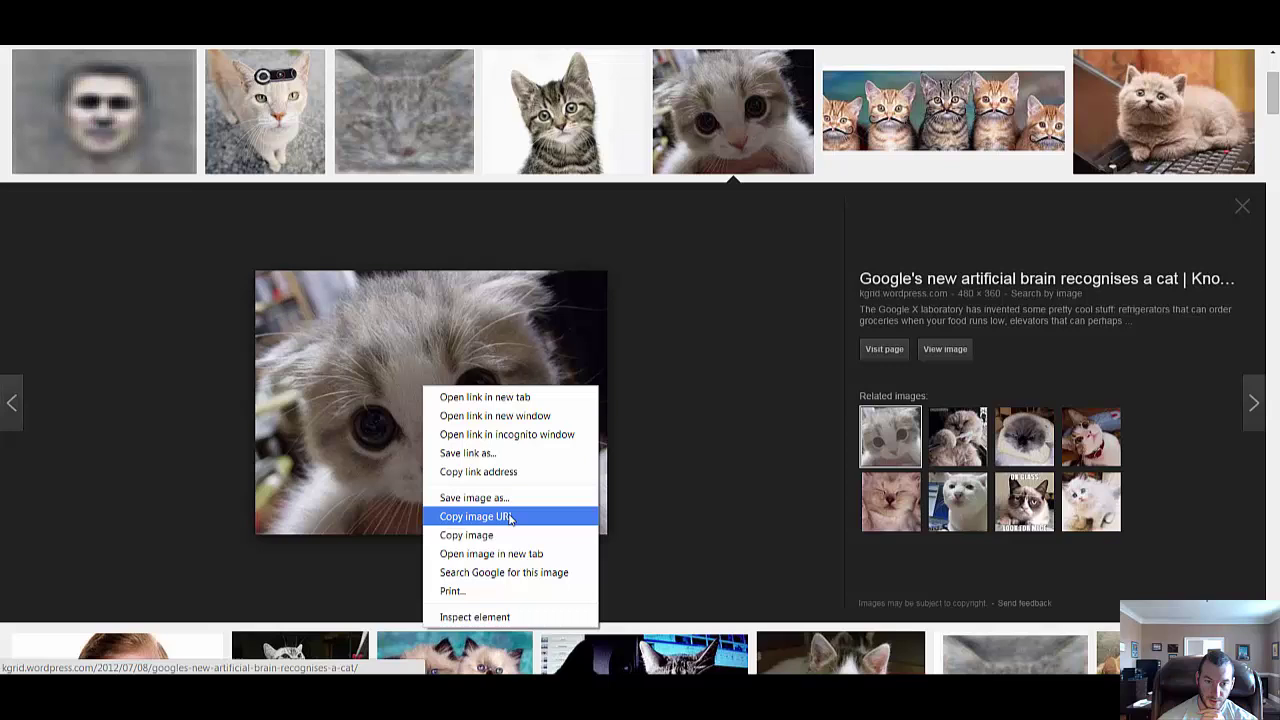
click(476, 516)
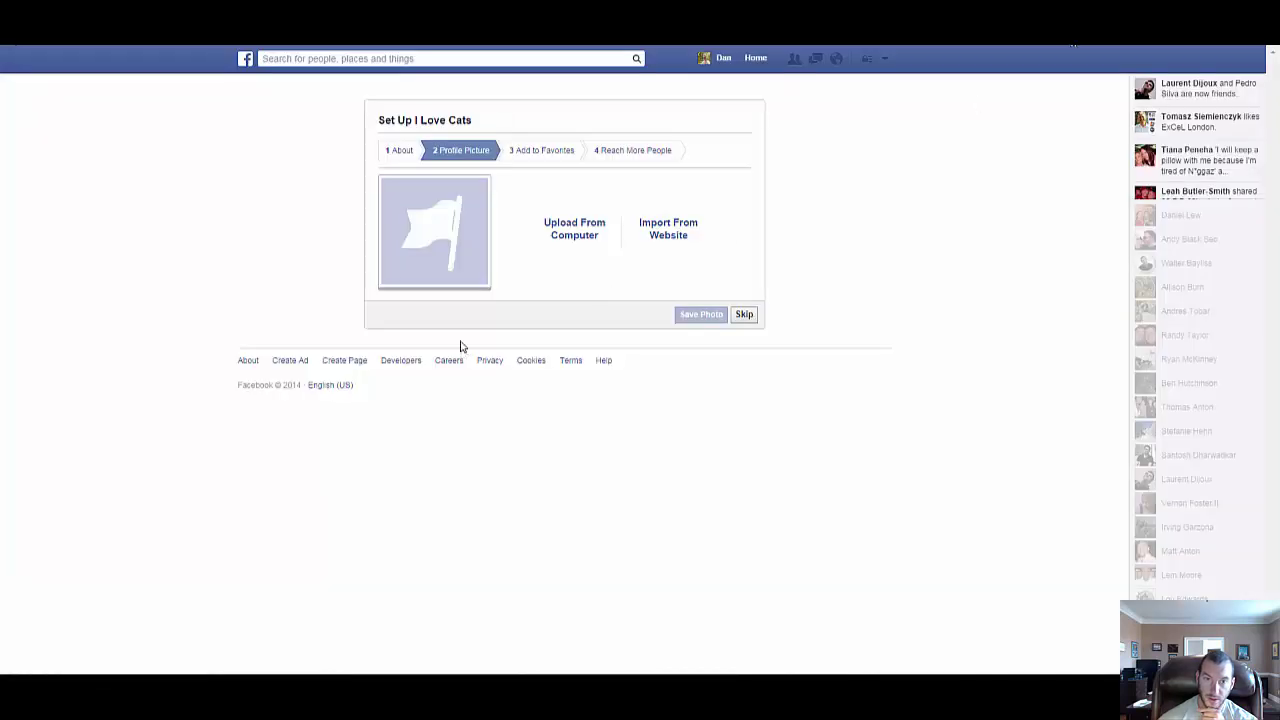
Step: Import the kitten image into the Facebook page setup from its copied URL and save it as the profile picture
click(665, 232)
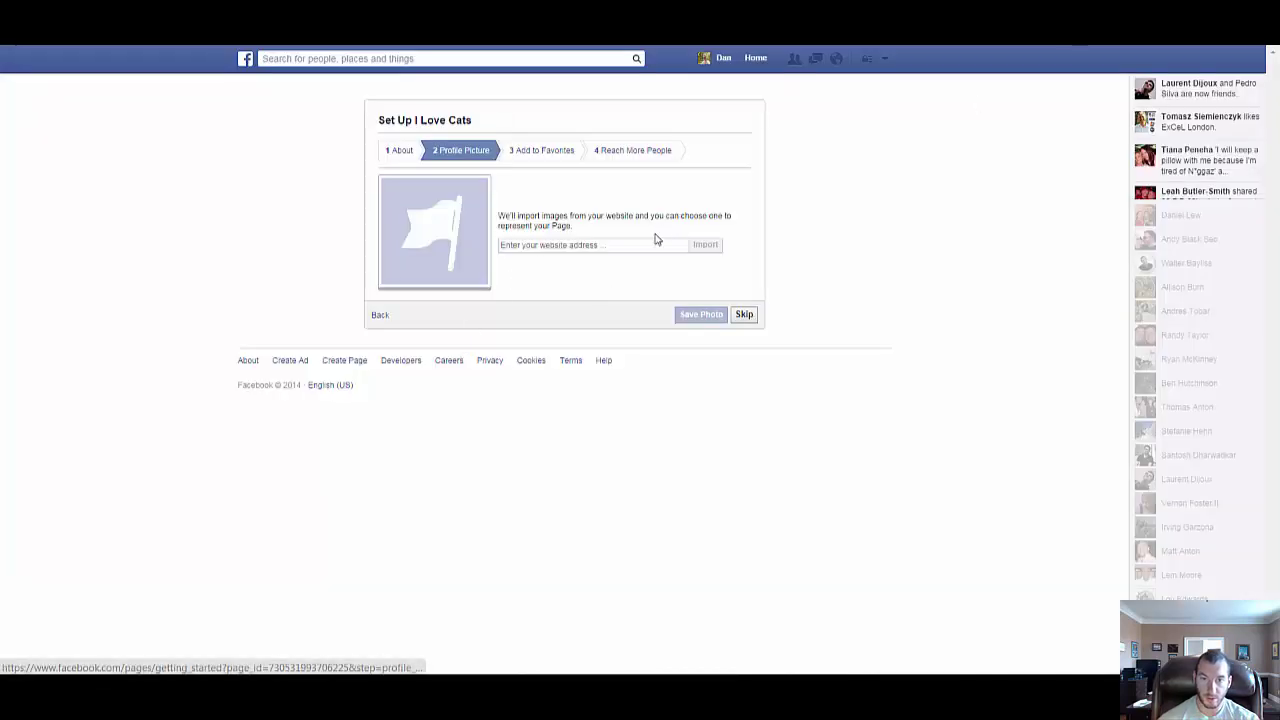
click(606, 242)
key(ctrl+a)
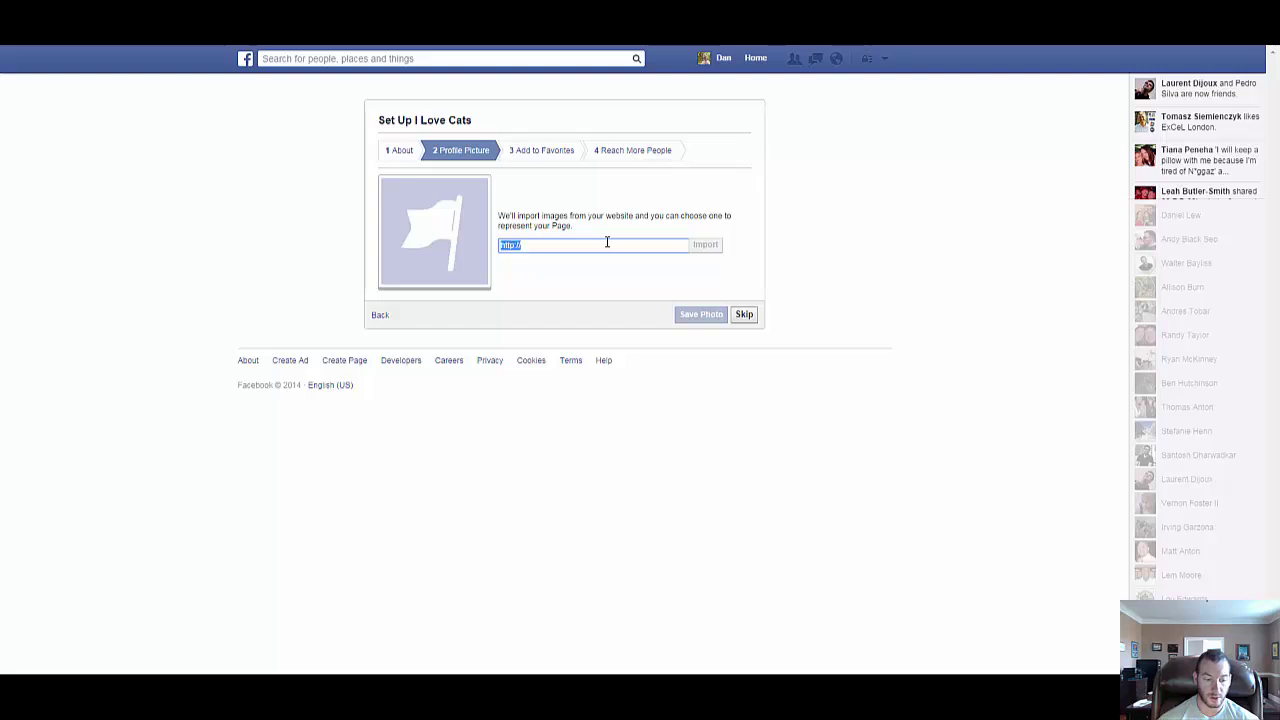
key(ctrl+v)
click(706, 248)
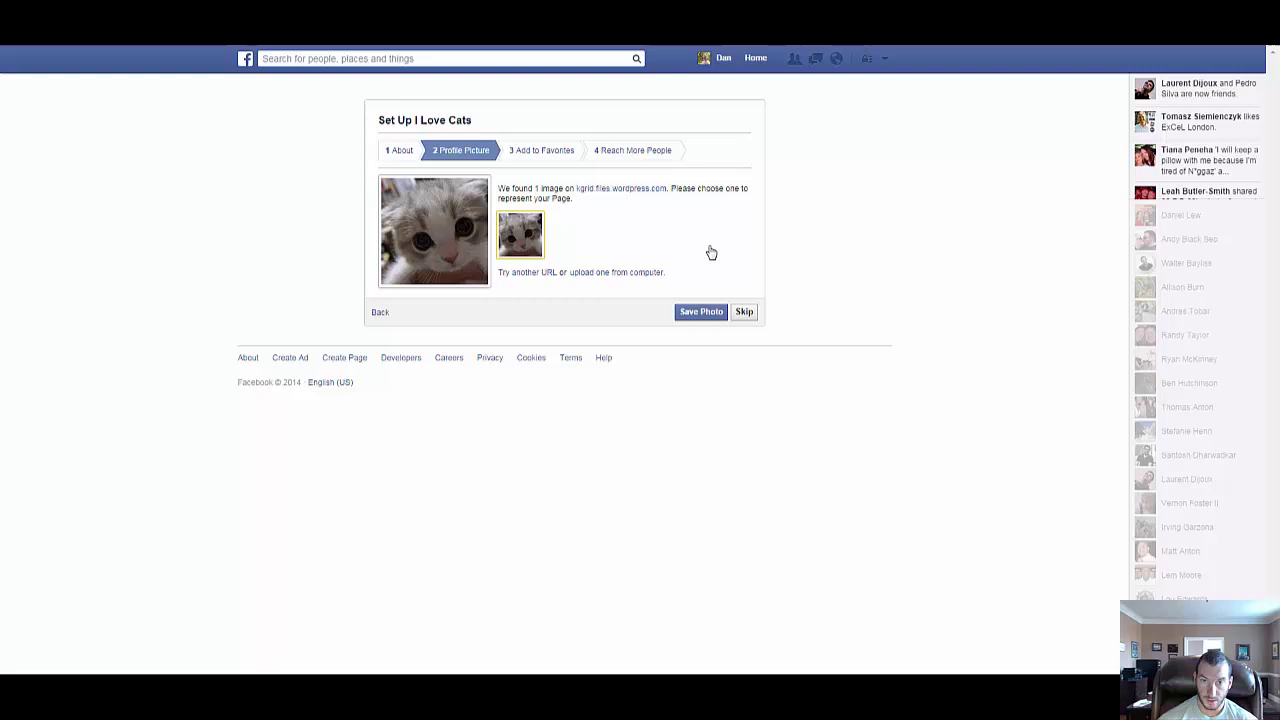
click(705, 316)
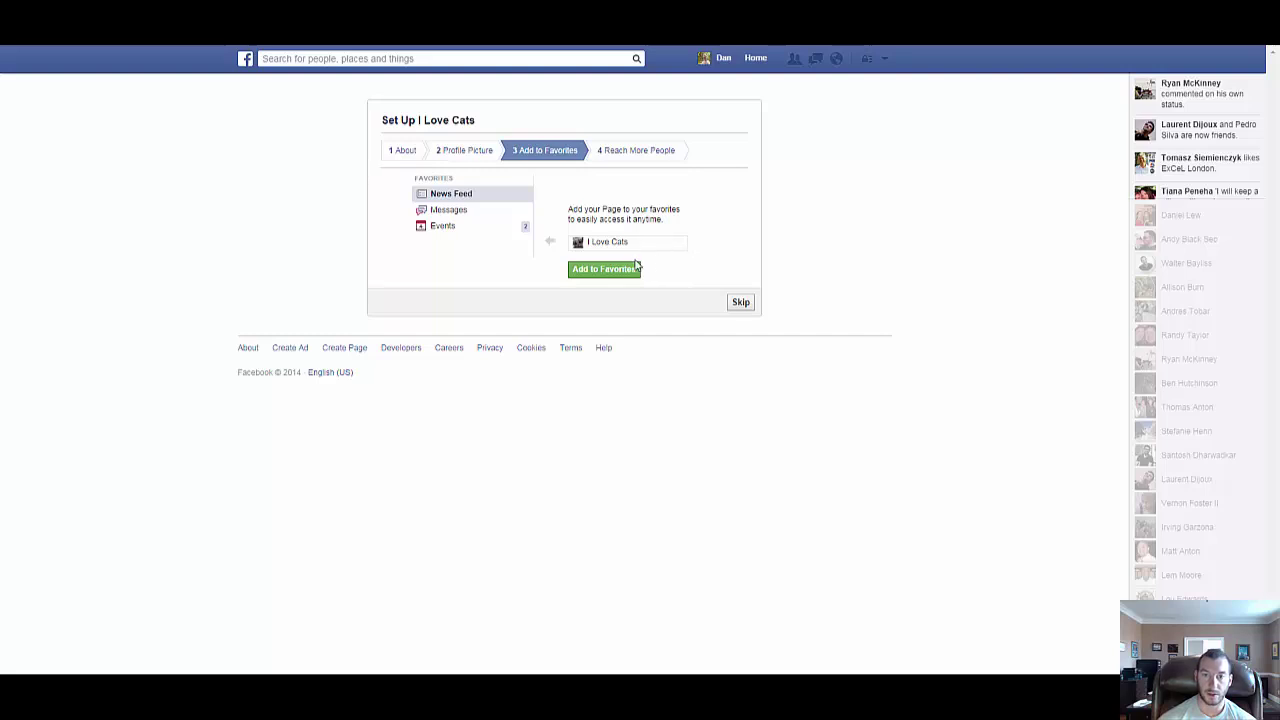
Step: Skip the Add to Favorites and Reach More People stages to finish the page setup
click(740, 303)
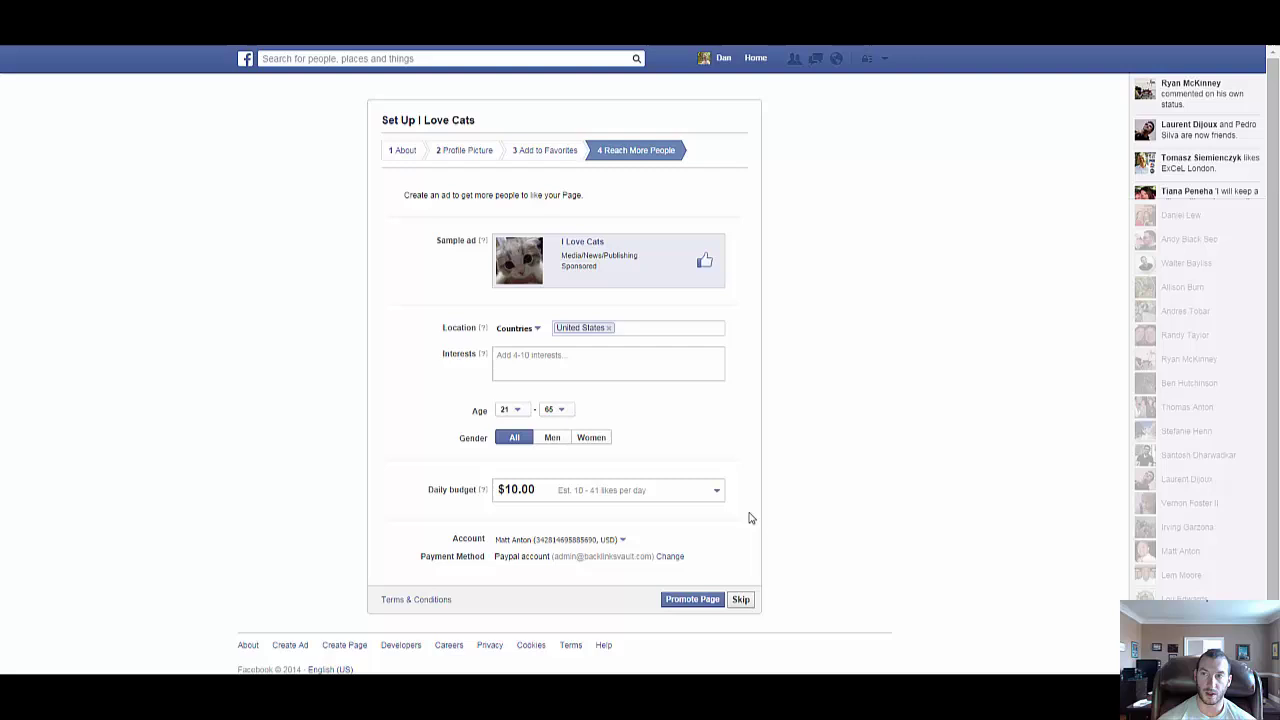
click(740, 600)
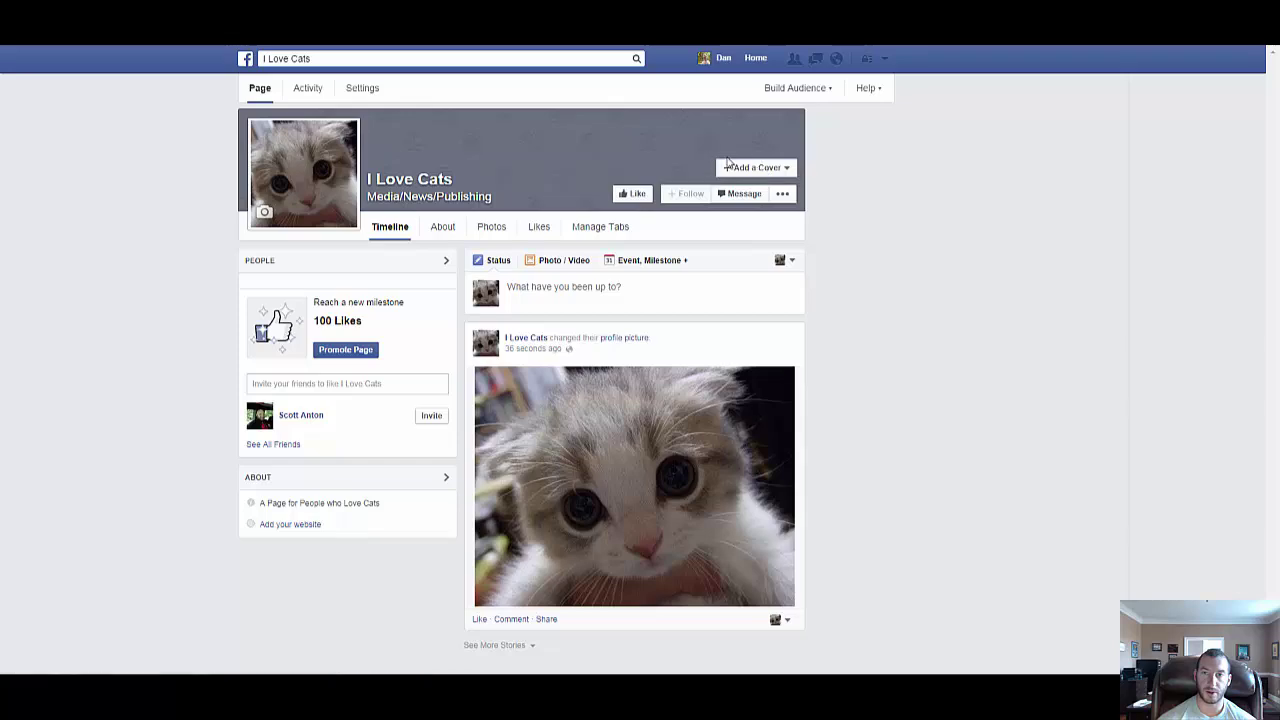
click(727, 165)
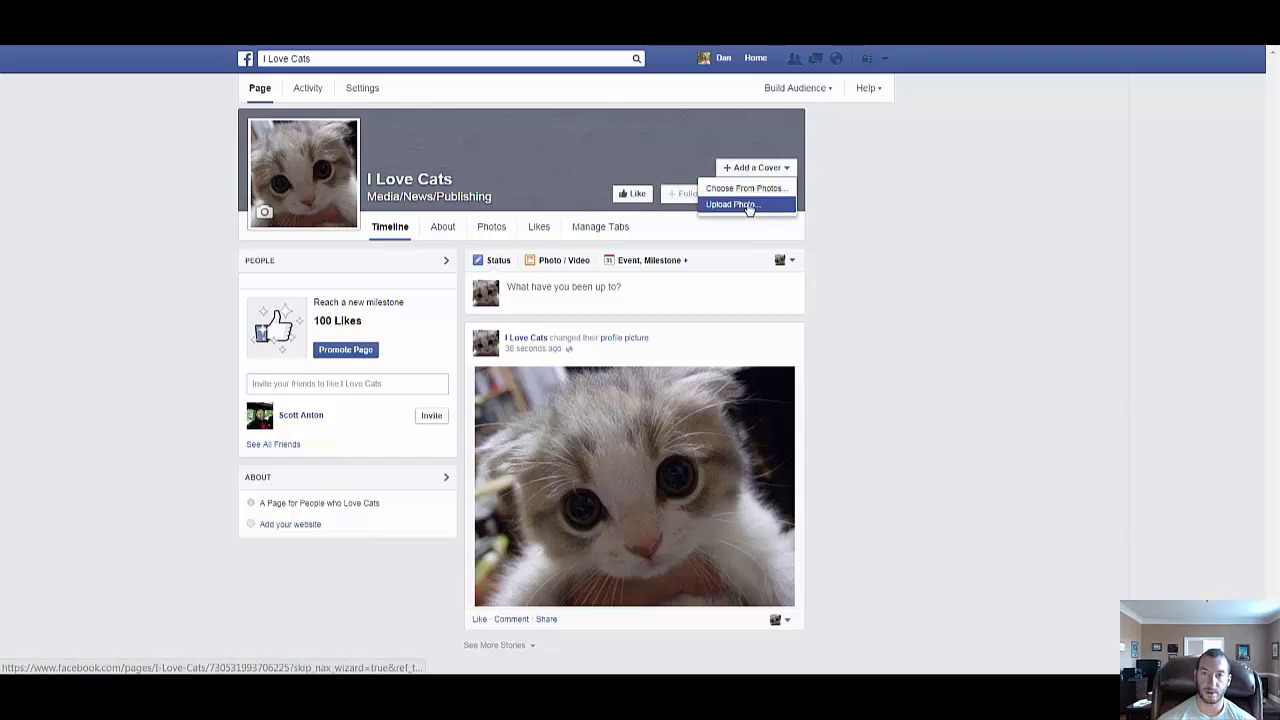
click(749, 206)
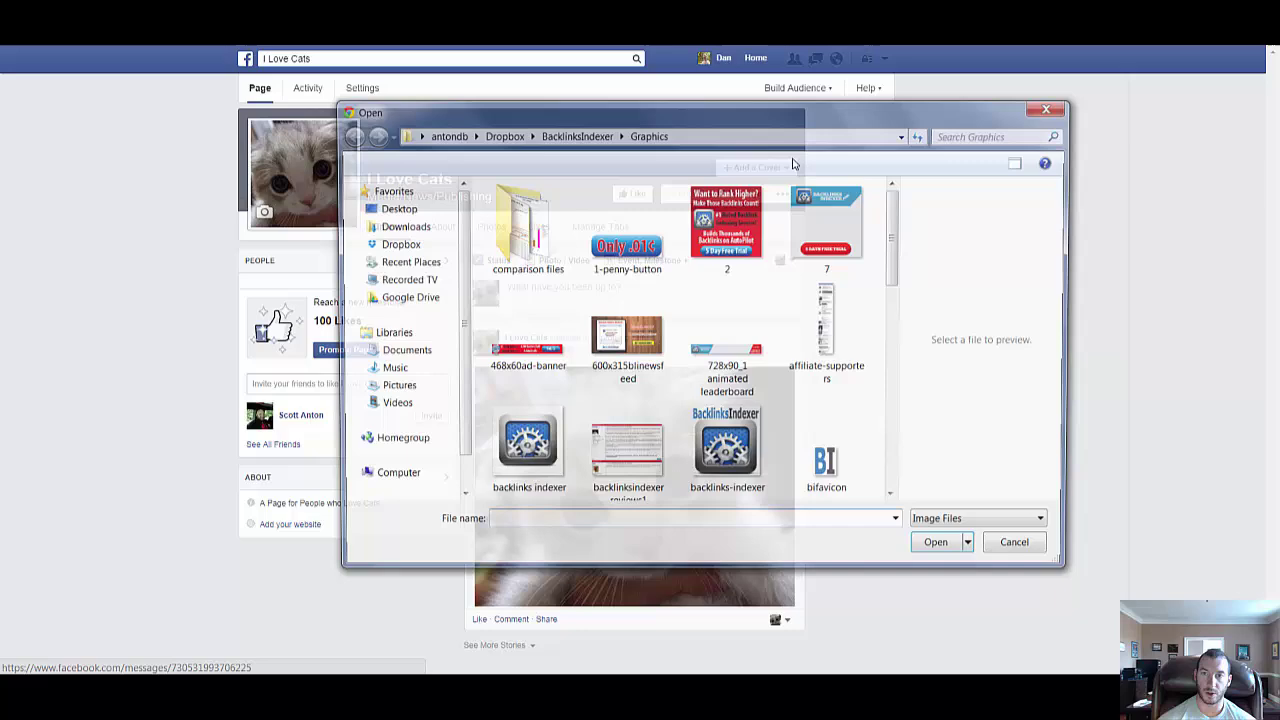
click(1052, 107)
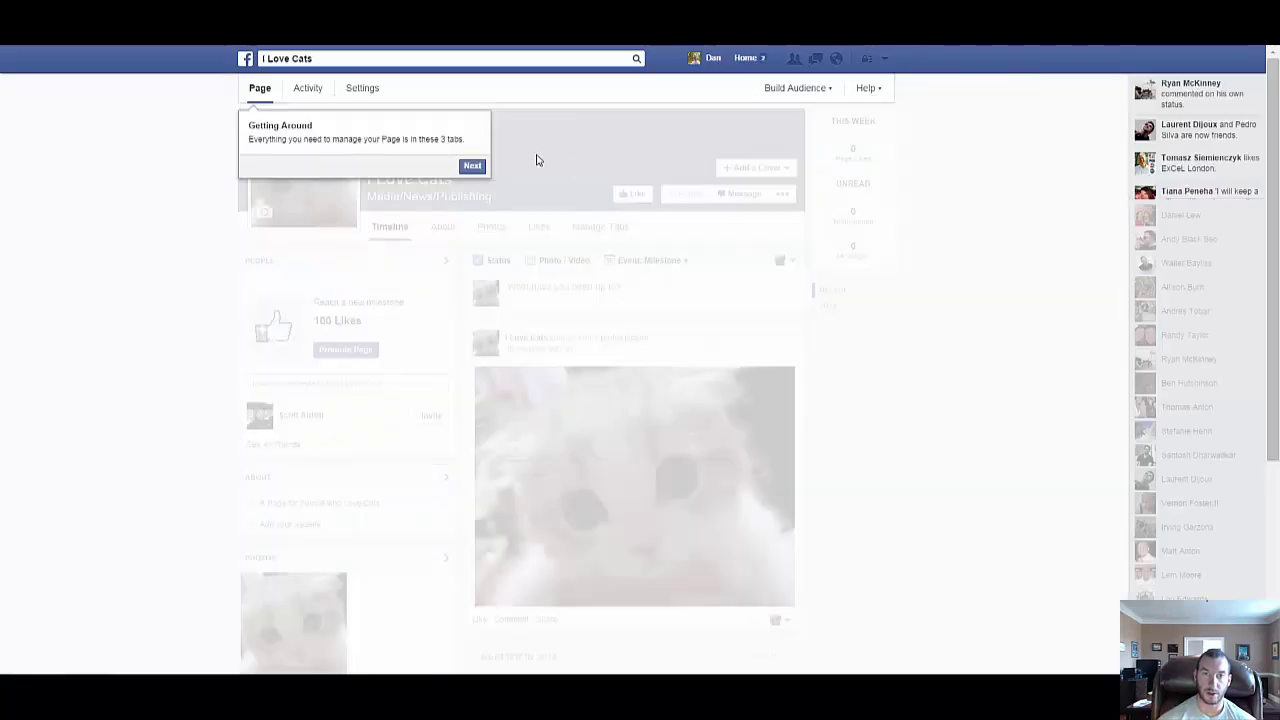
Step: Go through the introductory page tour to its end, skipping the suggestion to like the page
click(472, 166)
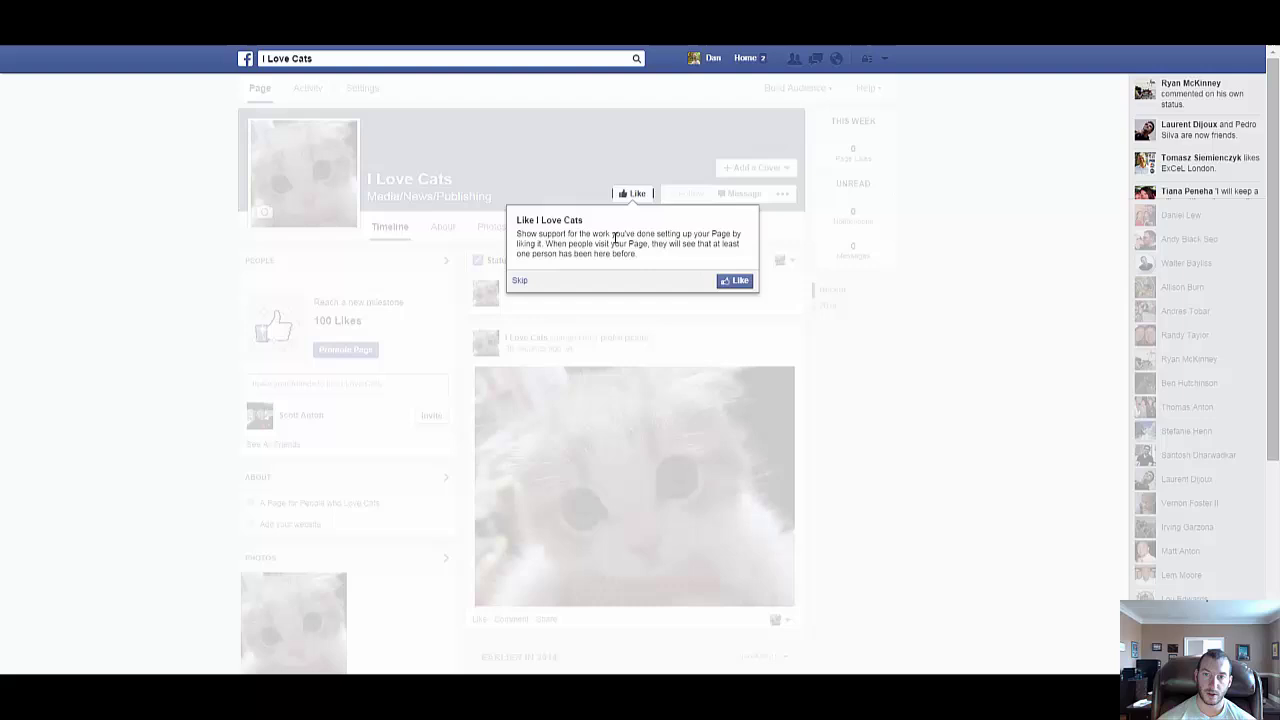
click(520, 280)
click(455, 354)
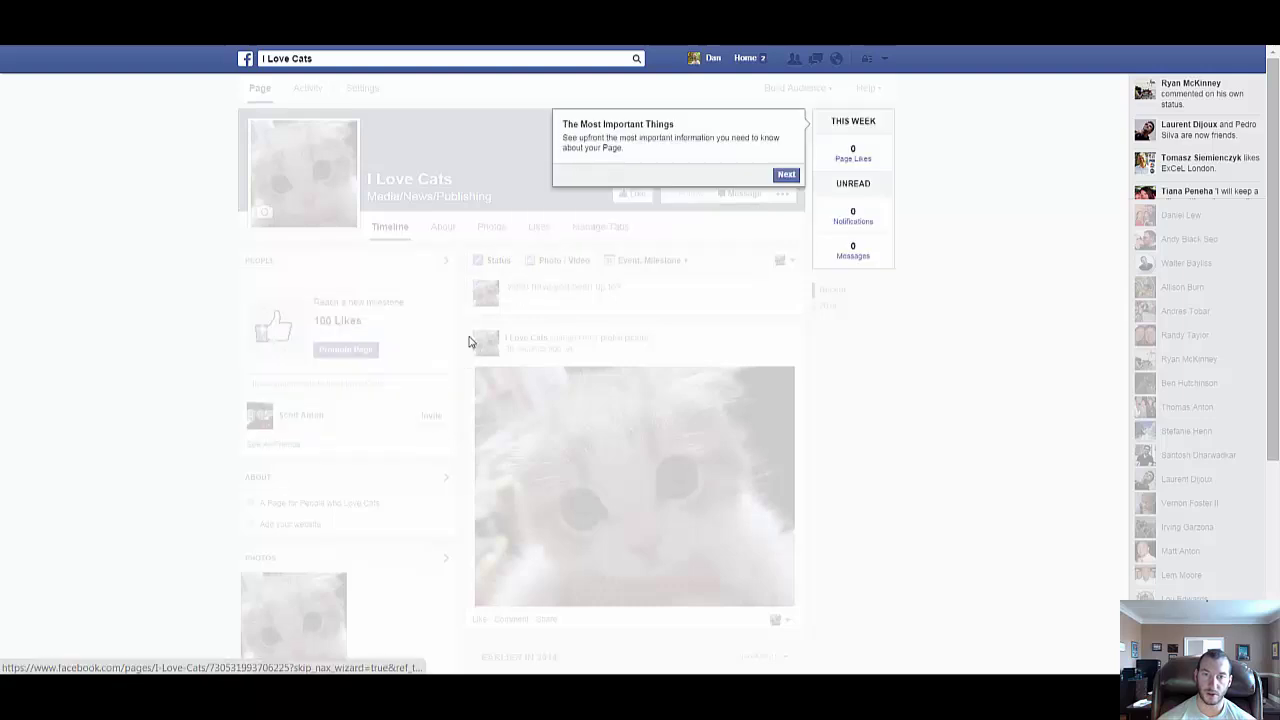
click(790, 178)
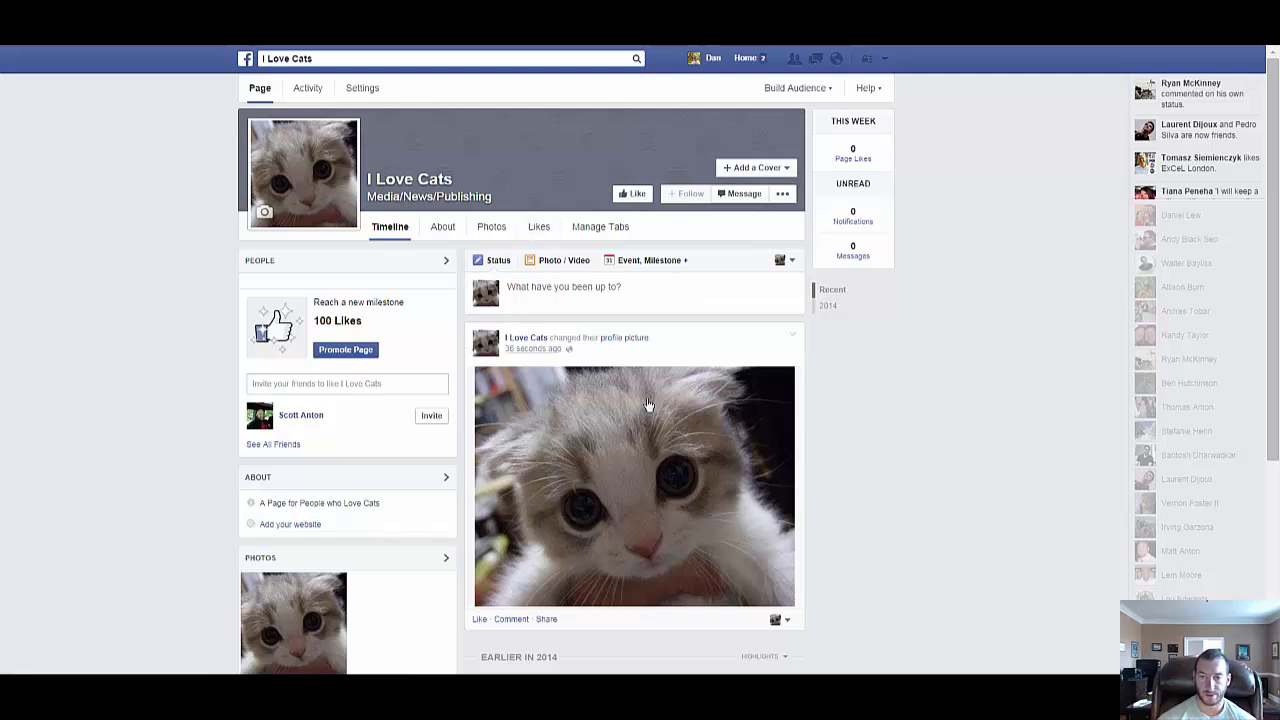
Step: Hide the profile picture update post from the page's timeline
click(790, 338)
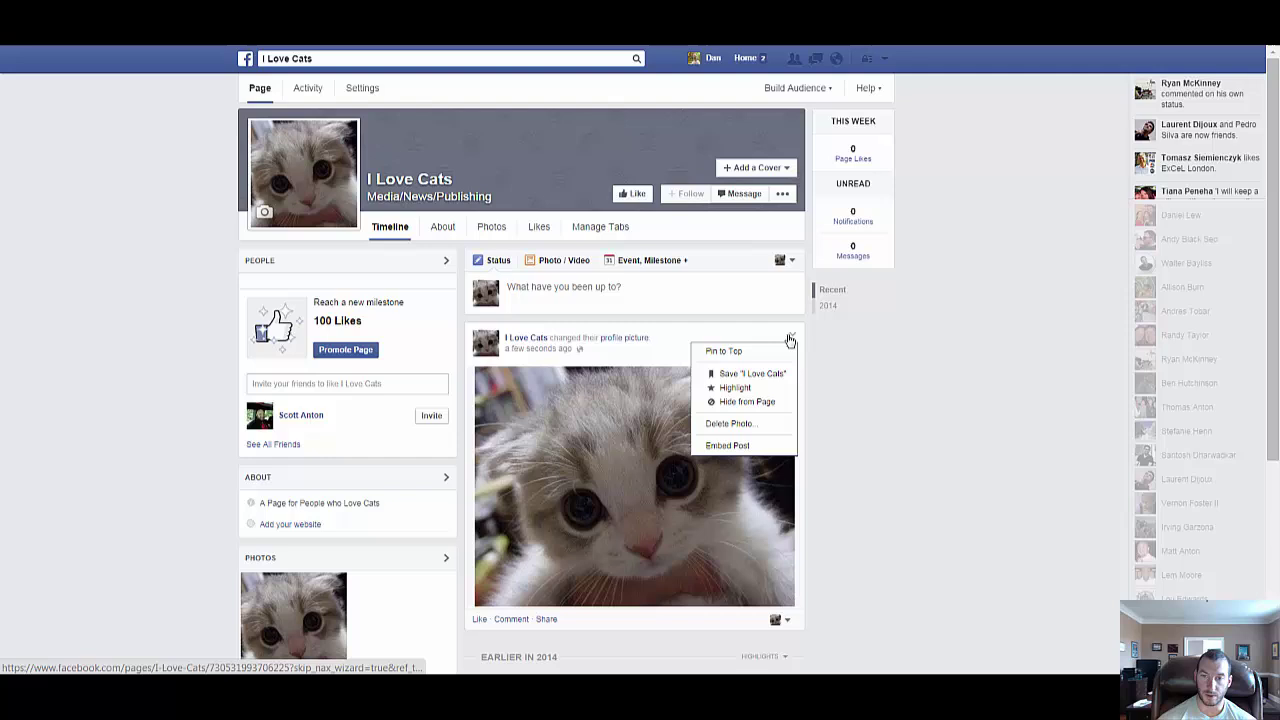
click(760, 401)
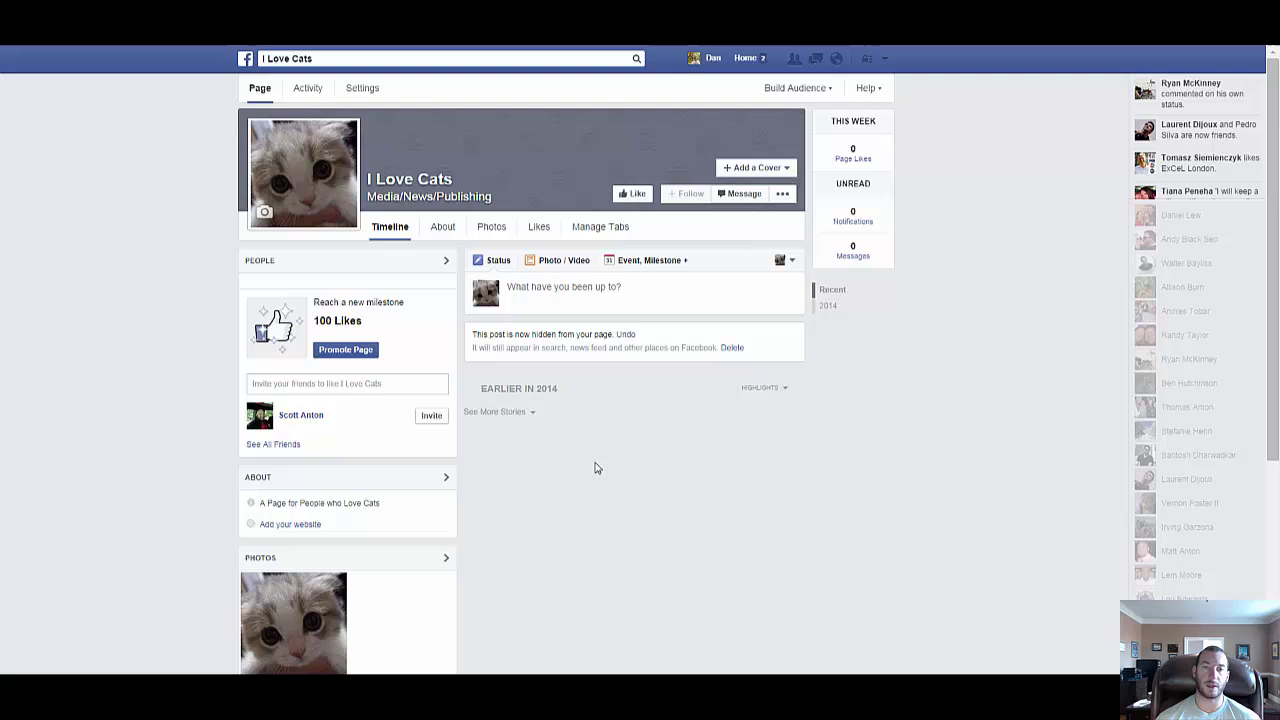
Step: Begin a new status post on the I Love Cats page
click(614, 298)
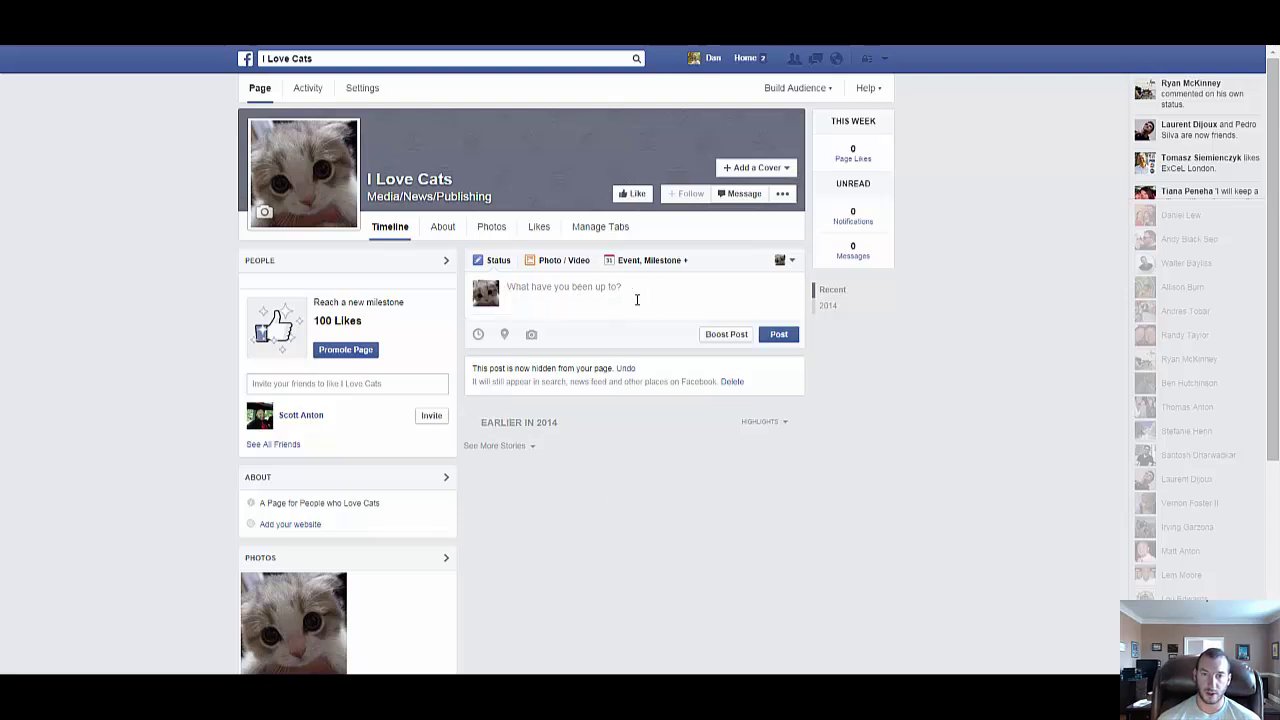